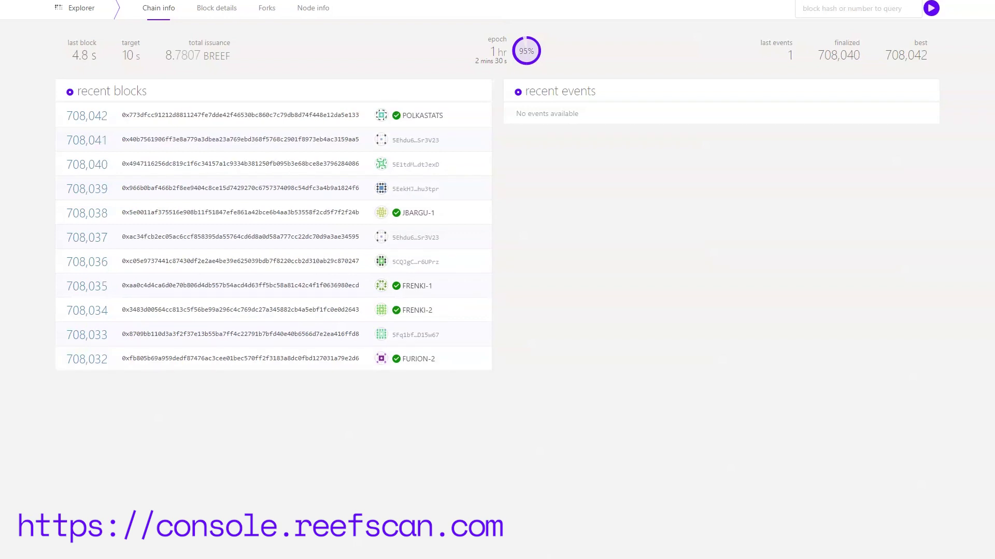
Inspect the details of block 708,042, then switch to the My accounts list.
{"action": "left_click", "coordinate": [83, 118]}
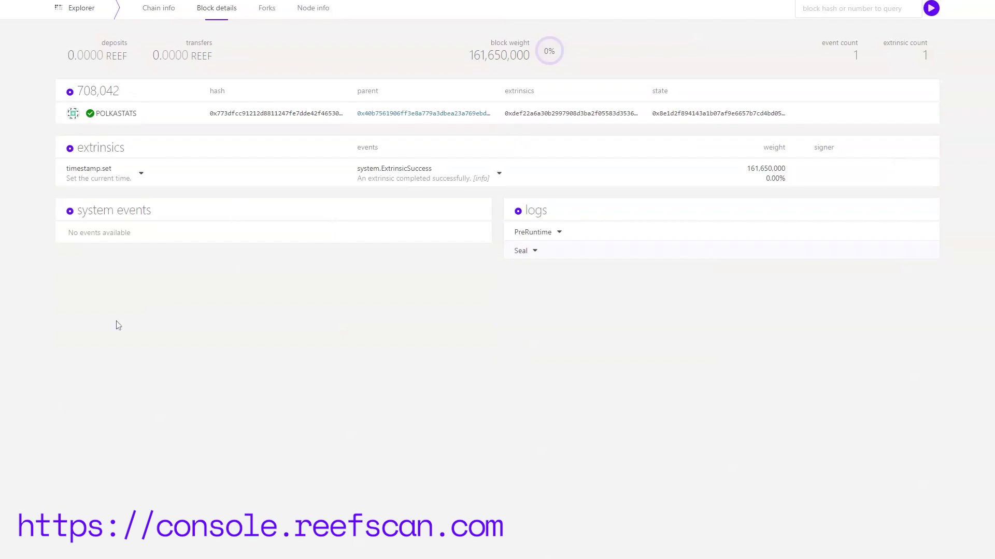
{"action": "left_click", "coordinate": [167, 7]}
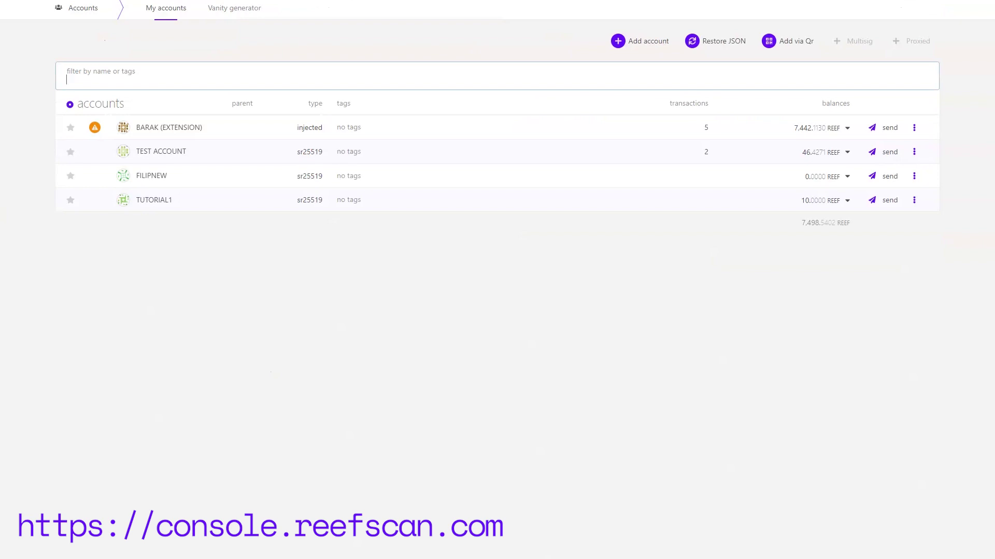
Create account TUTORIAL2 from a newly generated mnemonic seed, set a password, and save it.
{"action": "left_click", "coordinate": [630, 39]}
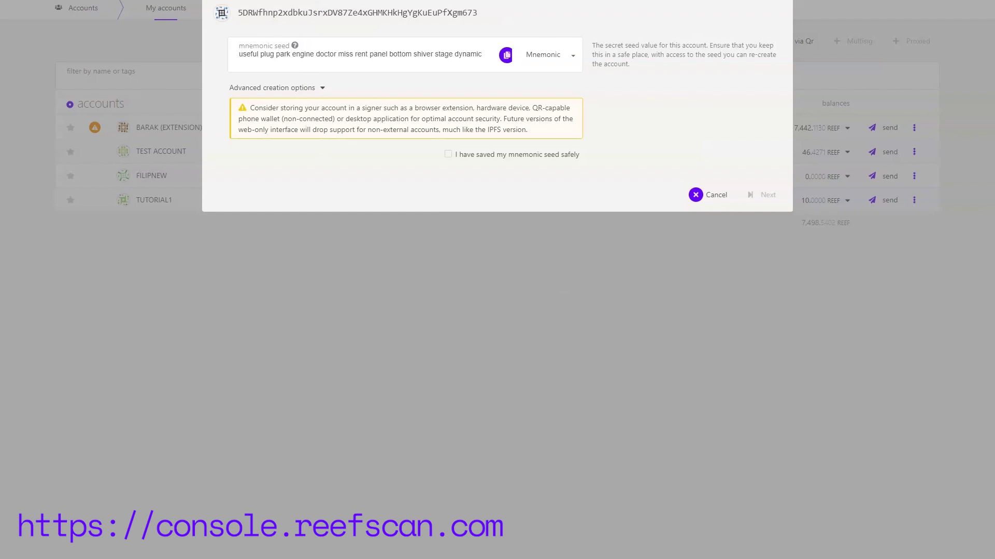
{"action": "left_click", "coordinate": [468, 156]}
{"action": "left_click", "coordinate": [763, 195]}
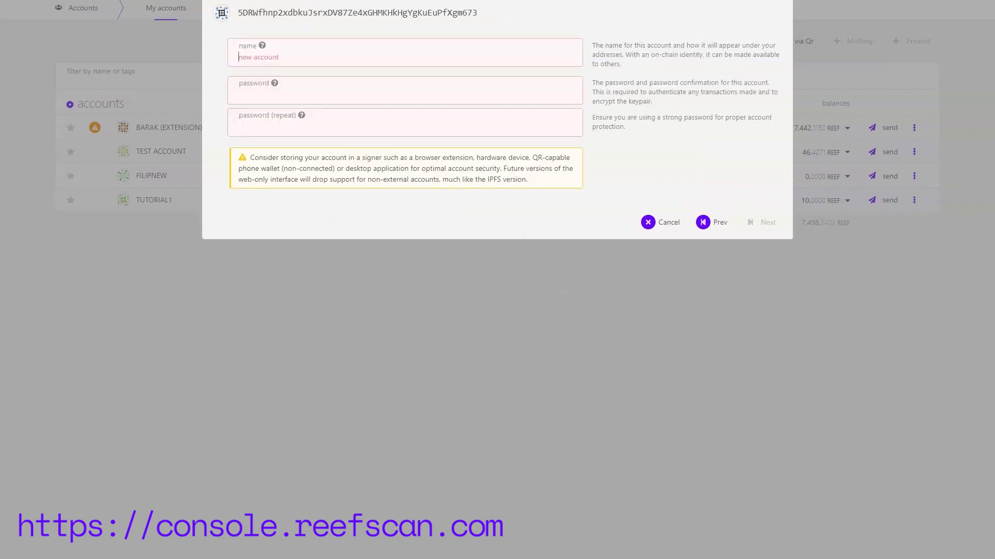
{"action": "type", "text": "Tutorial"}
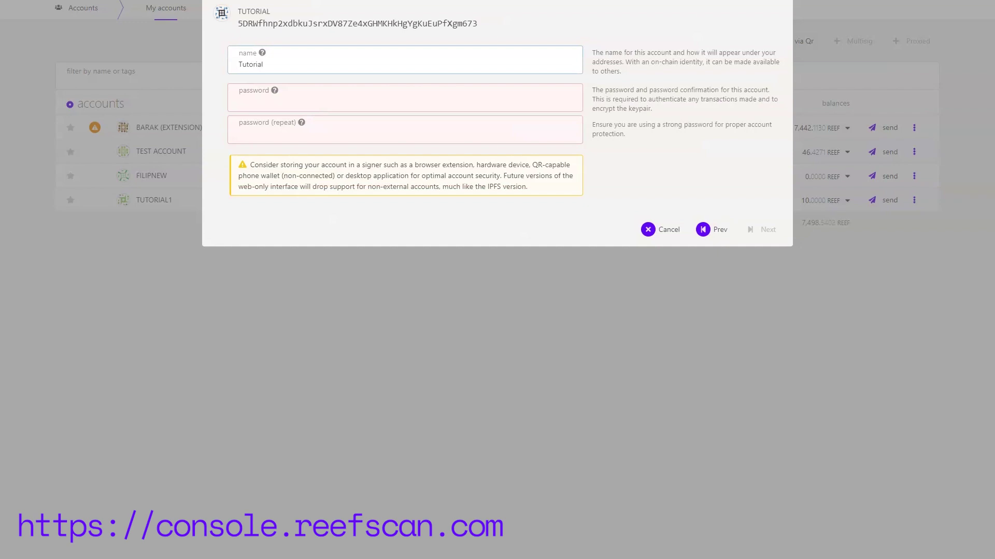
{"action": "type", "text": "2"}
{"action": "key", "text": "Tab"}
{"action": "type", "text": "************"}
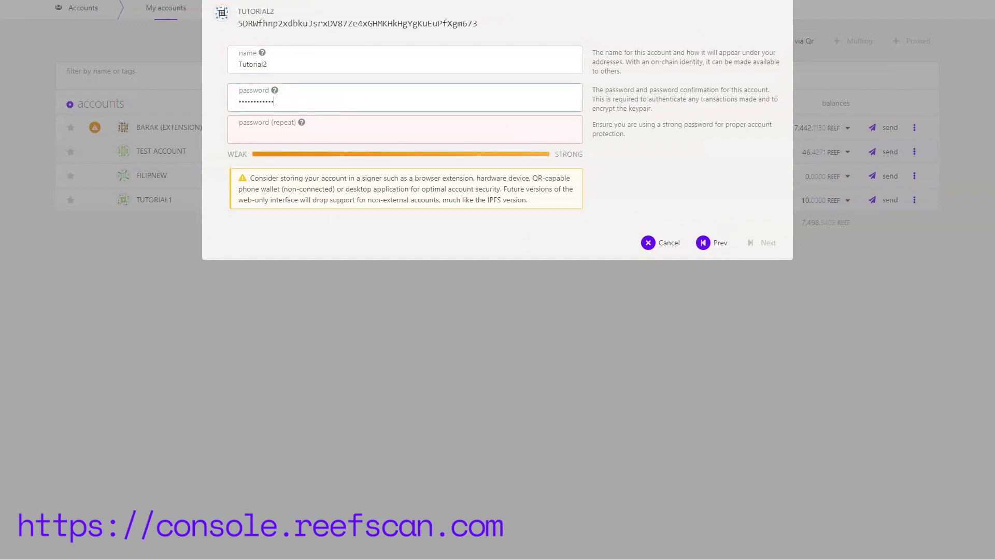
{"action": "key", "text": "Tab"}
{"action": "type", "text": "************"}
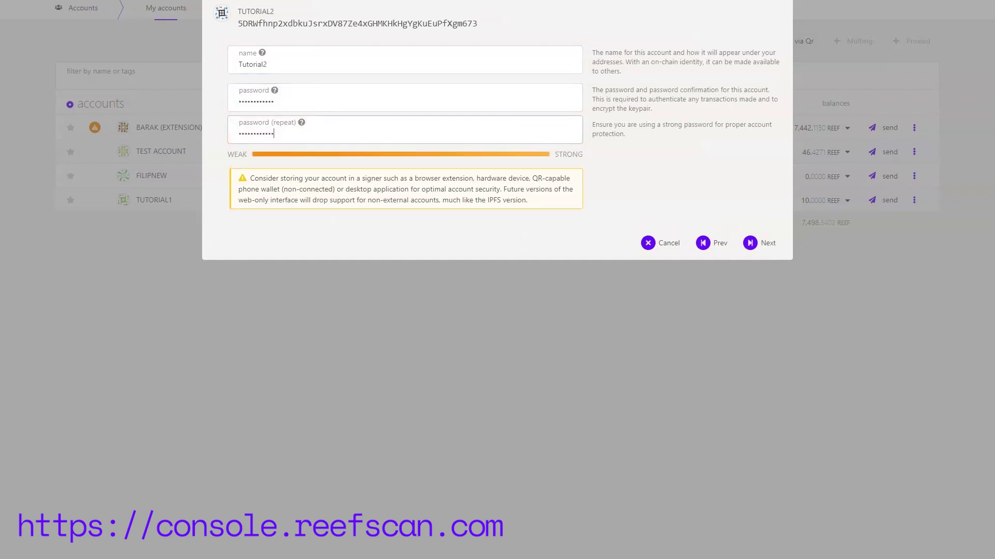
{"action": "left_click", "coordinate": [759, 243]}
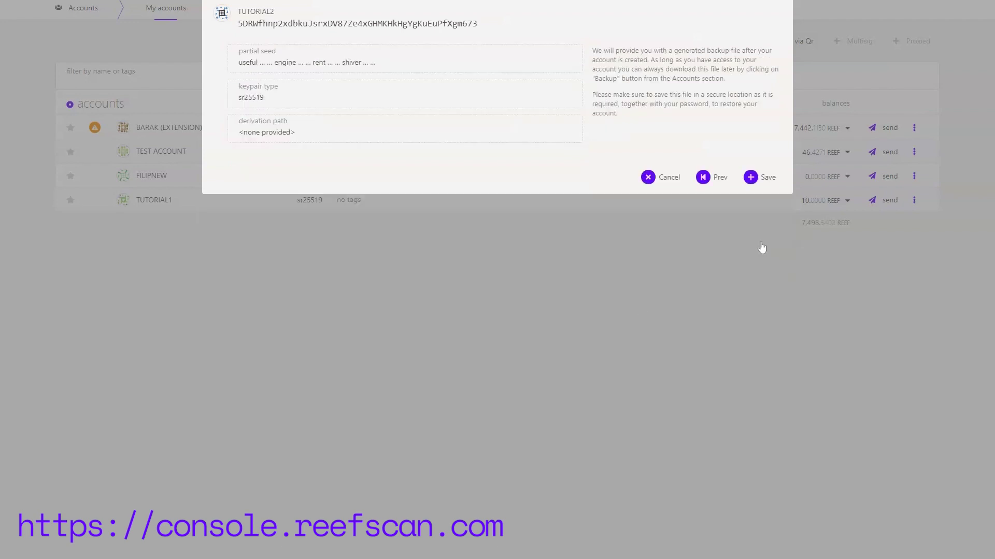
{"action": "left_click", "coordinate": [754, 178]}
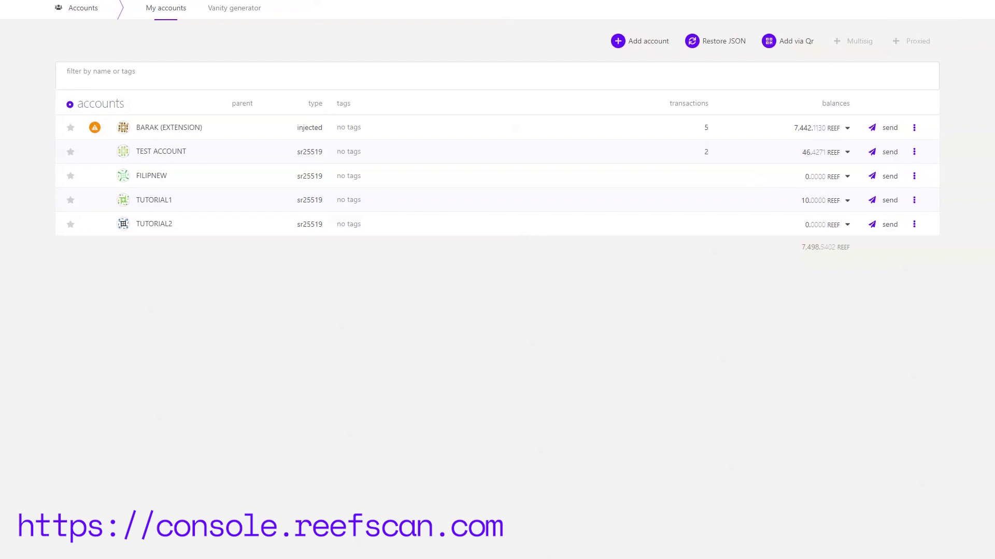
{"action": "left_click", "coordinate": [161, 225]}
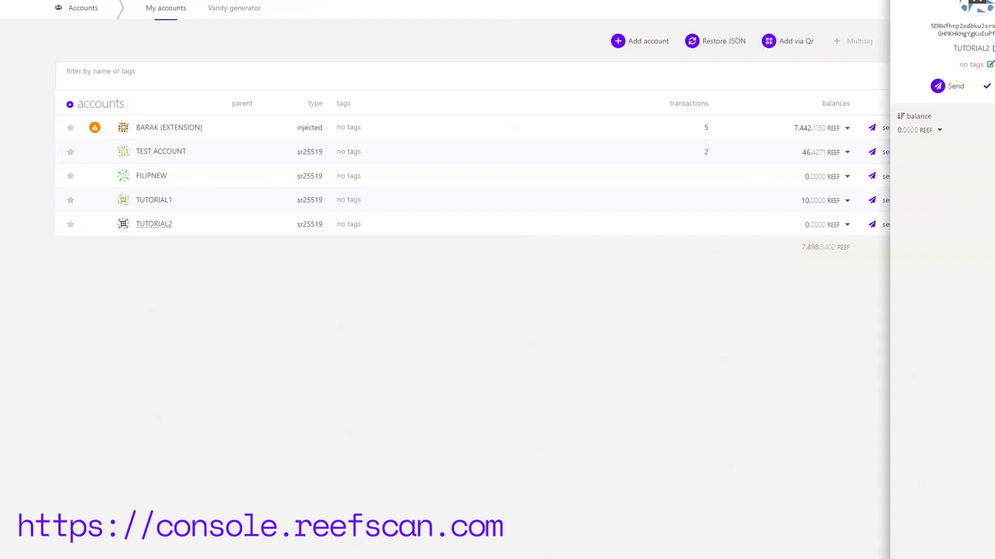
{"action": "left_click", "coordinate": [341, 234]}
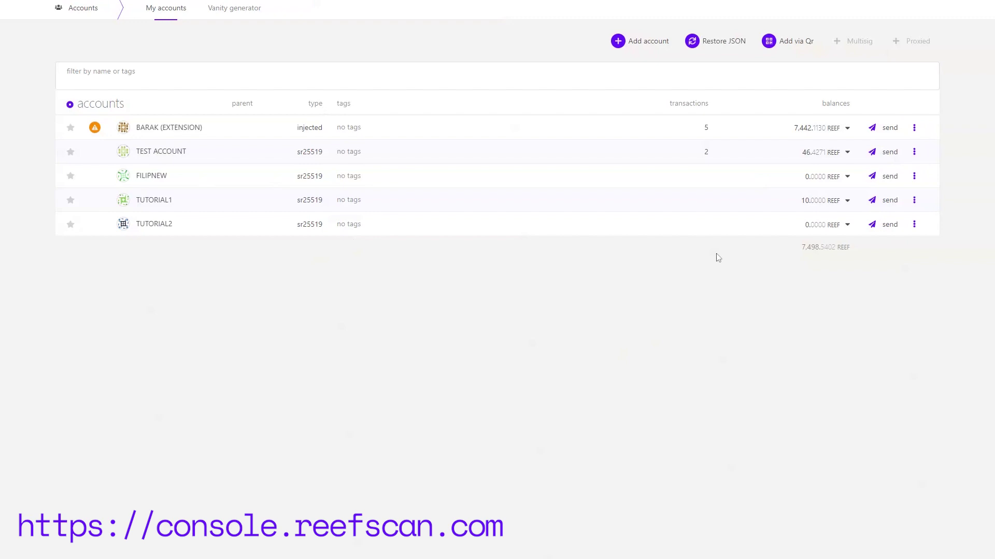
Send 10 REEF from BARAK (EXTENSION) to TUTORIAL2 and sign the transfer.
{"action": "left_click", "coordinate": [883, 127]}
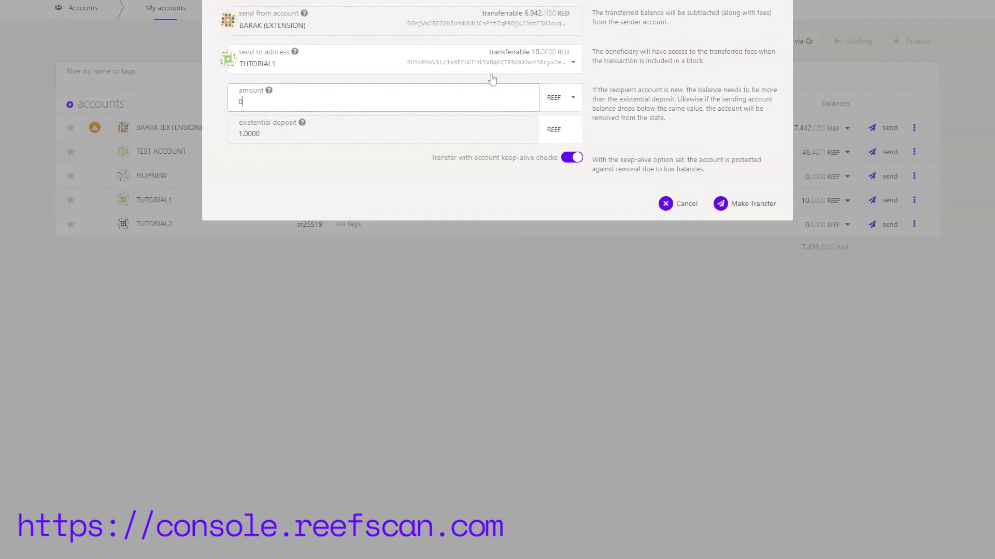
{"action": "left_click", "coordinate": [572, 63]}
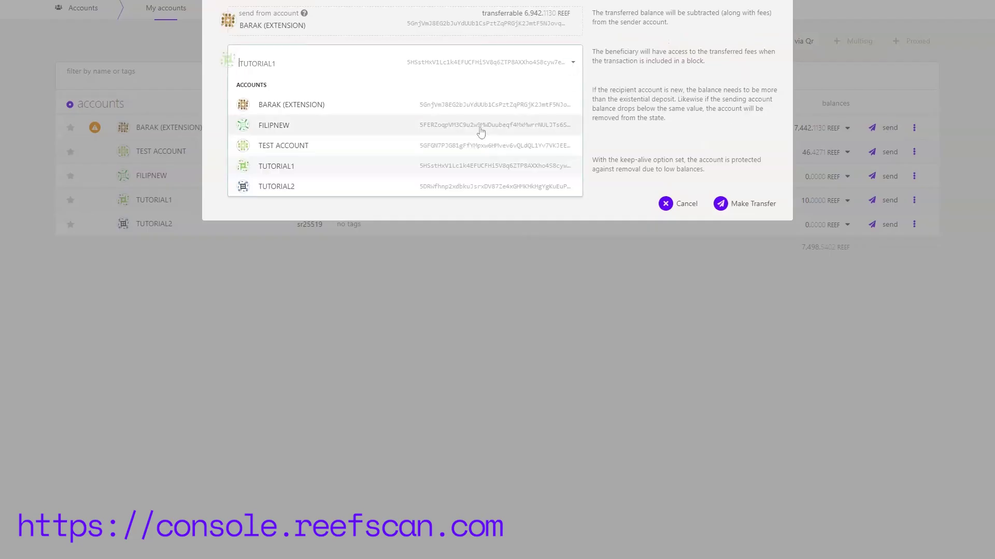
{"action": "left_click", "coordinate": [306, 188]}
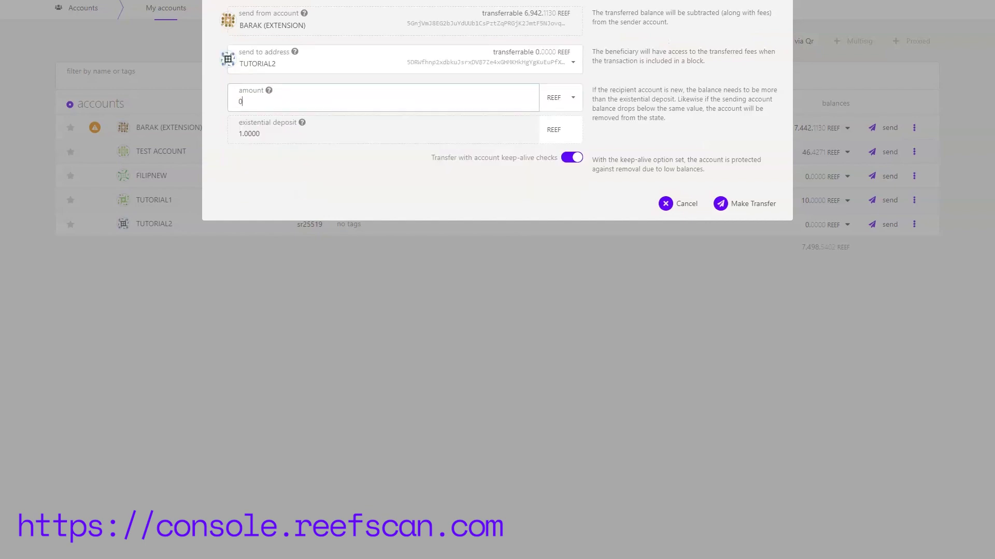
{"action": "key", "text": "BackSpace"}
{"action": "type", "text": "10"}
{"action": "left_click", "coordinate": [724, 203]}
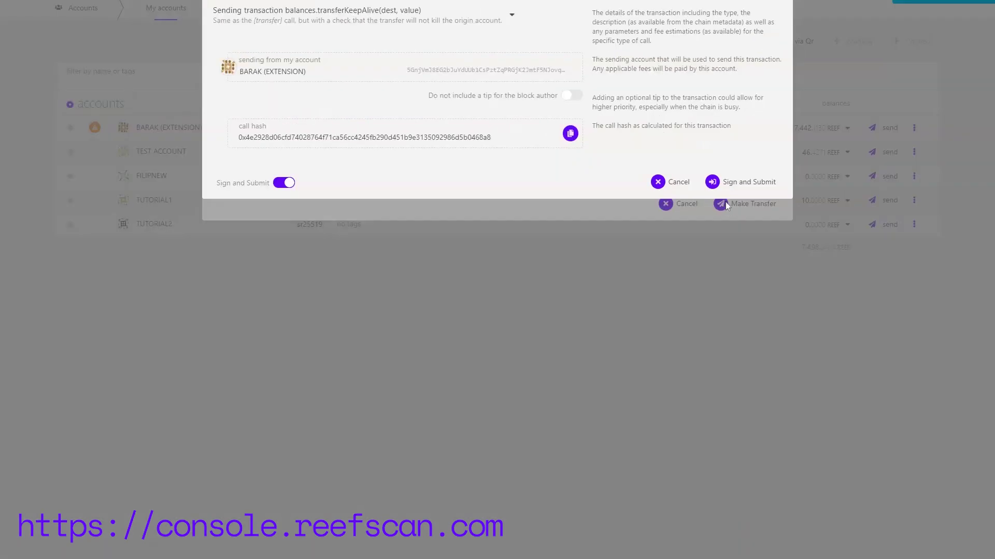
{"action": "left_click", "coordinate": [744, 184]}
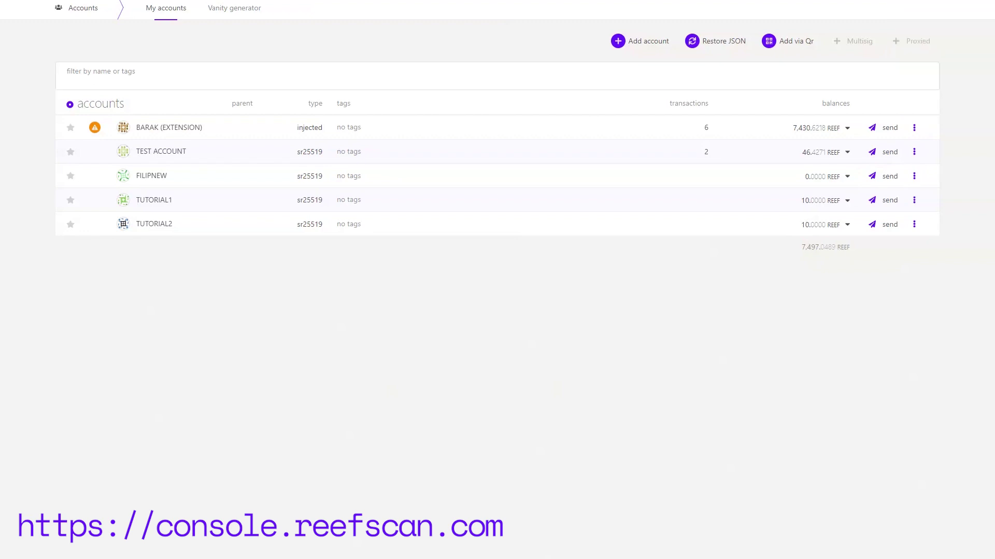
View the empty address book, start then cancel a transfer, and go to the Staking overview.
{"action": "left_click", "coordinate": [177, 18]}
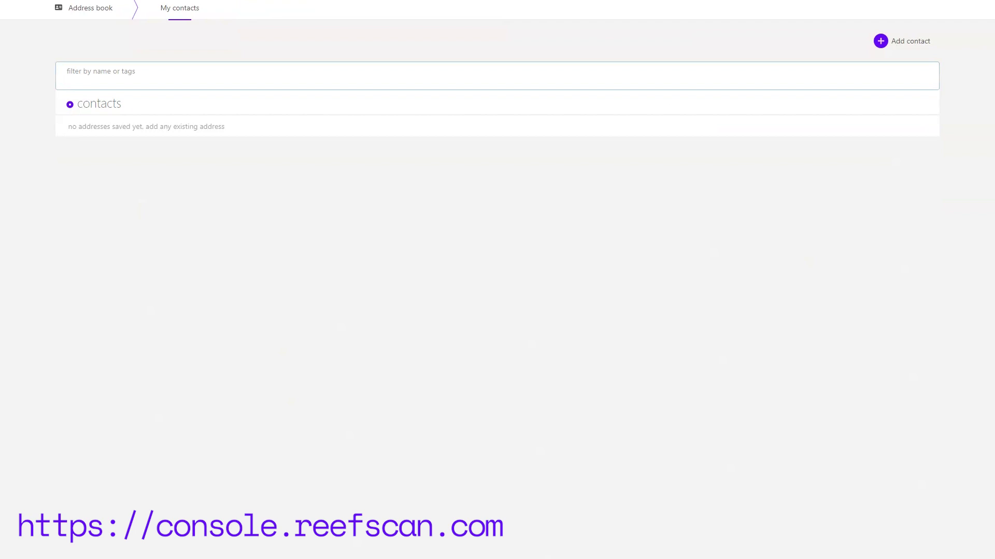
{"action": "mouse_move", "coordinate": [176, 8]}
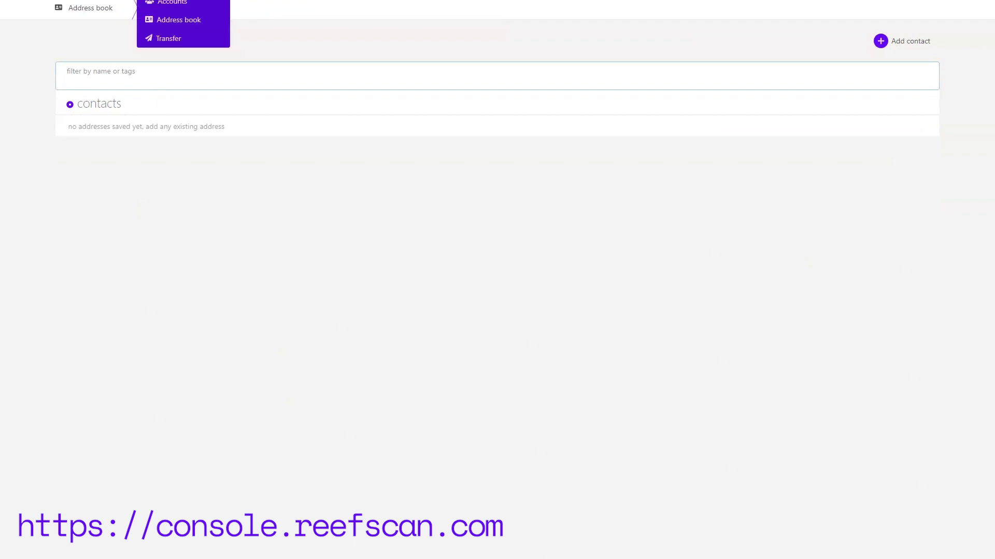
{"action": "left_click", "coordinate": [173, 39]}
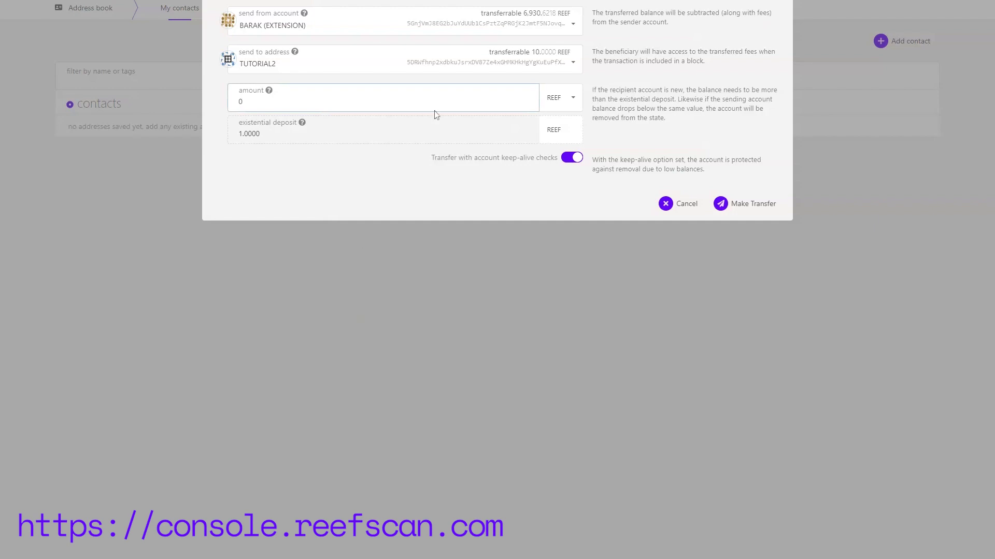
{"action": "left_click", "coordinate": [570, 24]}
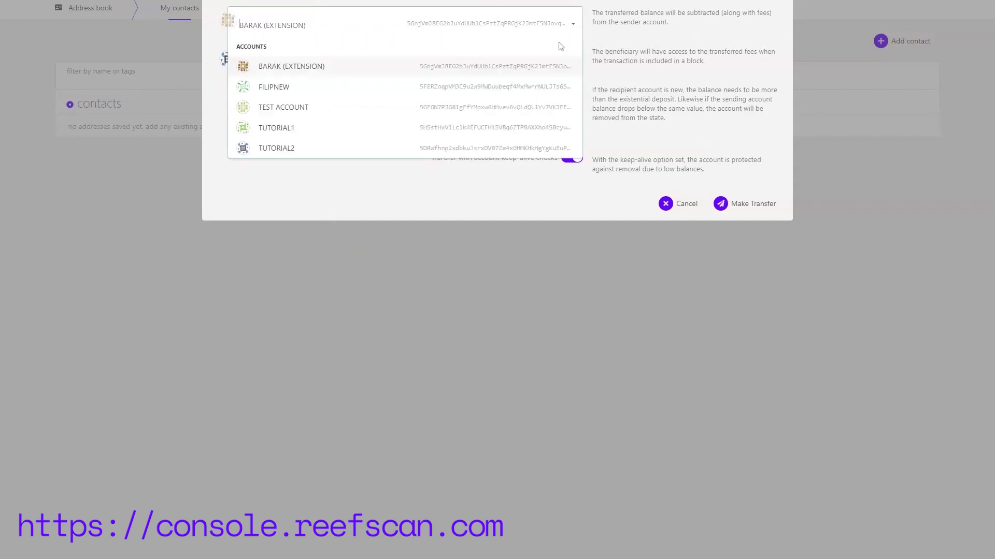
{"action": "left_click", "coordinate": [678, 208]}
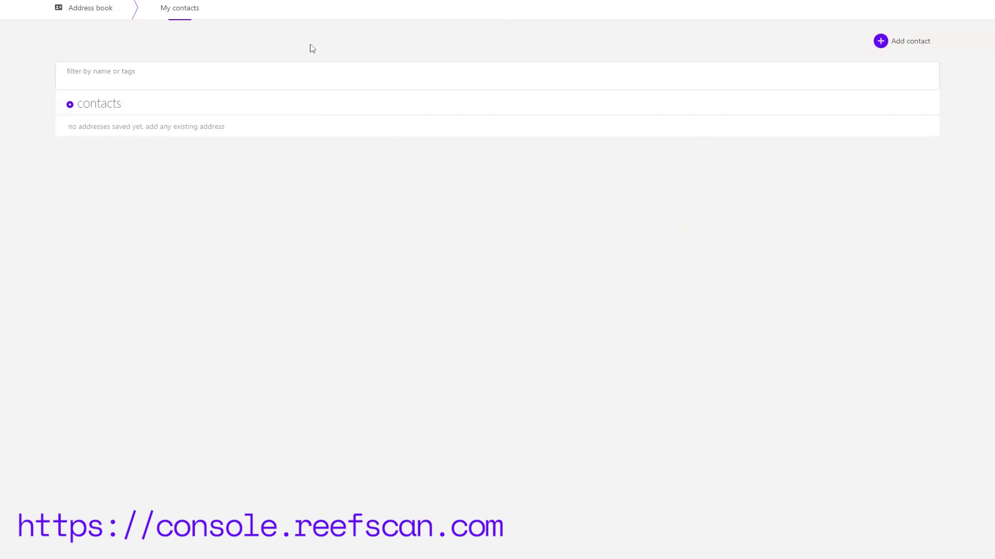
{"action": "mouse_move", "coordinate": [243, 0]}
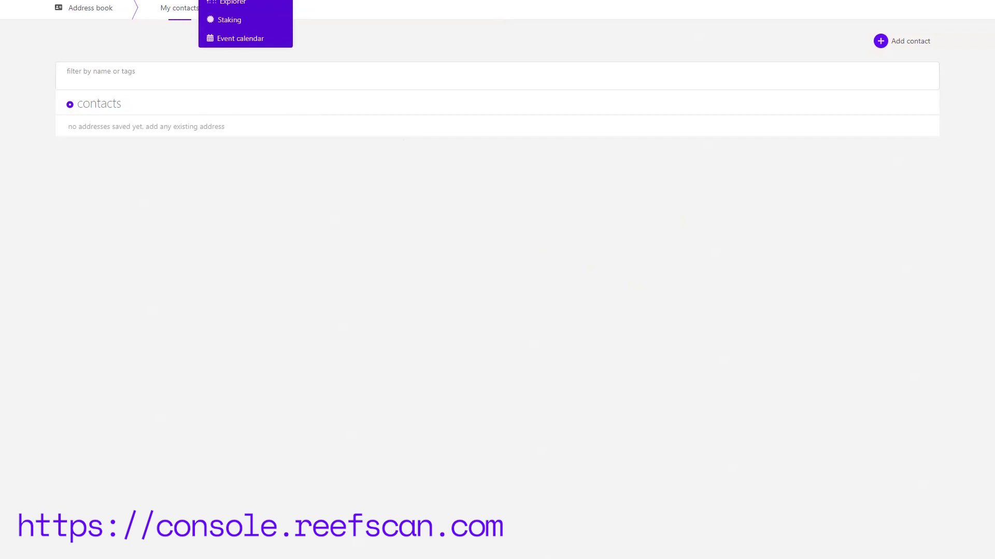
{"action": "left_click", "coordinate": [223, 20]}
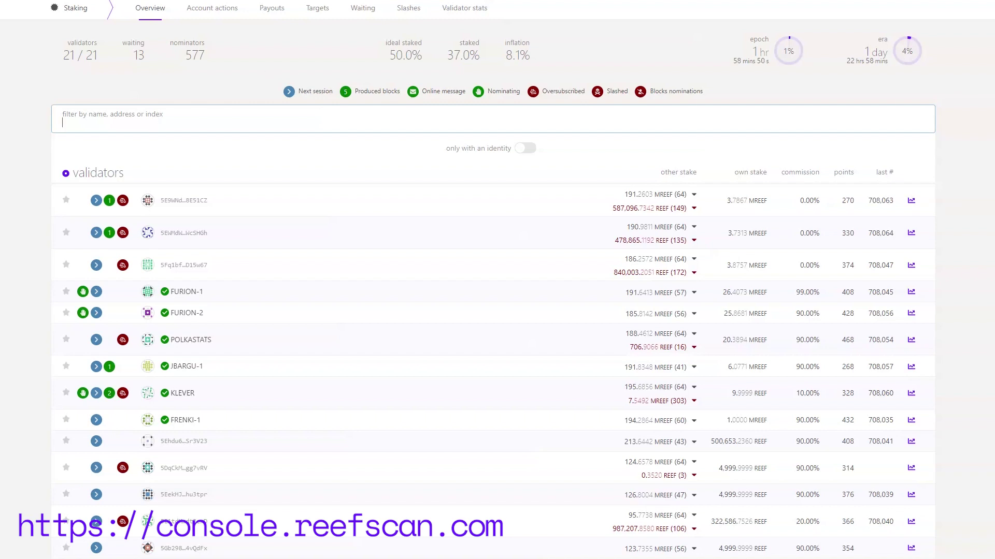
Show Account actions, listing the BARAK (EXTENSION) stash with 500 REEF bonded.
{"action": "left_click", "coordinate": [213, 11]}
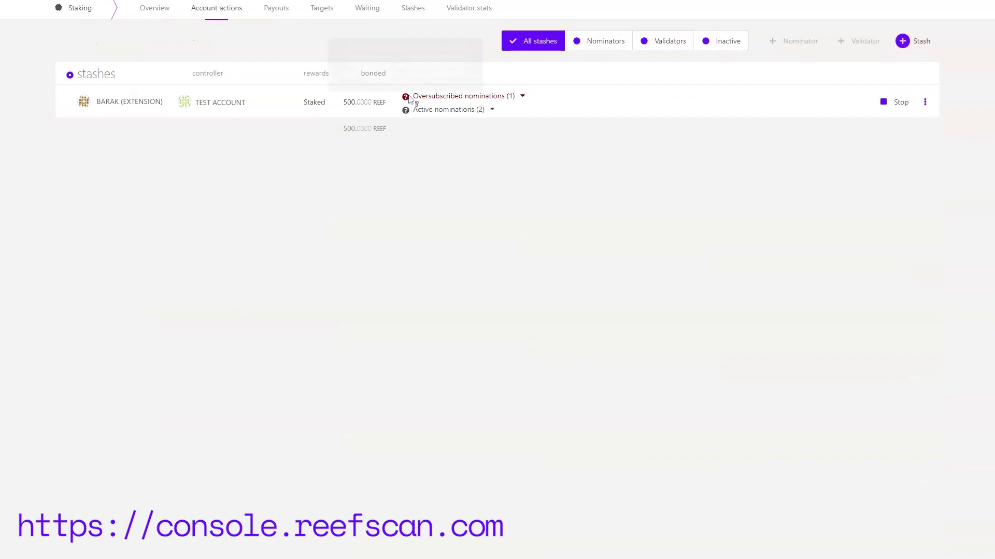
Expand active nominations to show FURION-1 and FURION-2, then dismiss the stash menu and bonding form.
{"action": "left_click", "coordinate": [491, 116]}
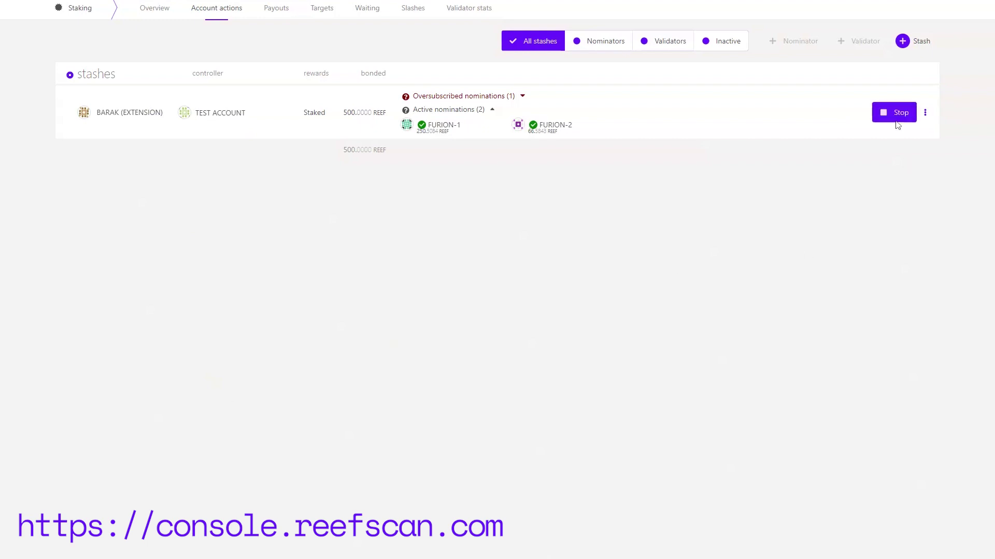
{"action": "left_click", "coordinate": [924, 113]}
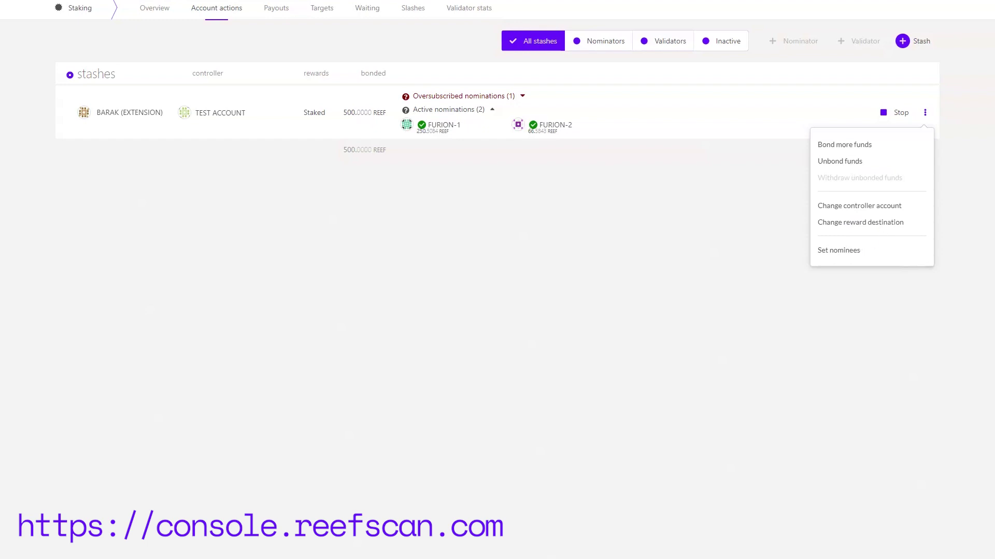
{"action": "left_click", "coordinate": [849, 323]}
{"action": "left_click", "coordinate": [918, 42]}
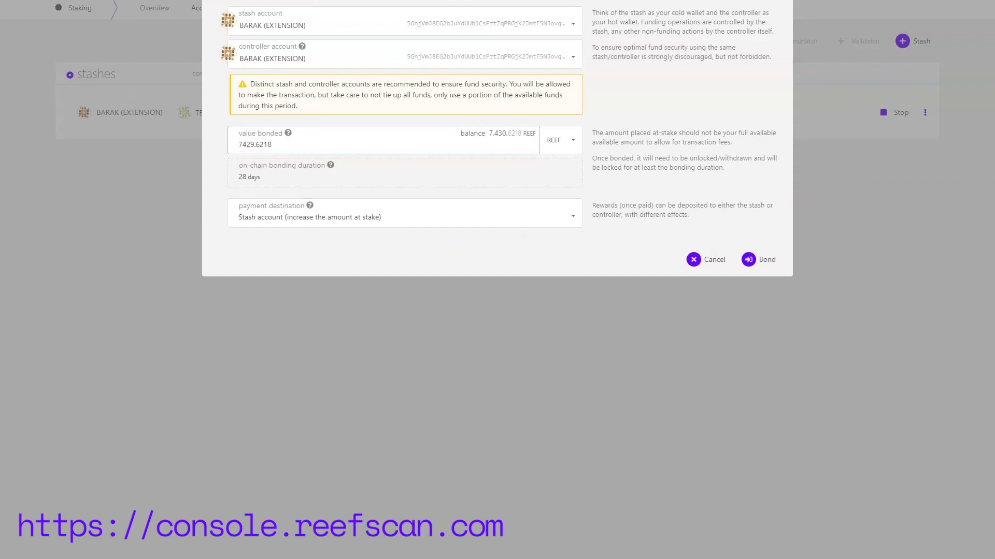
{"action": "left_click", "coordinate": [702, 264]}
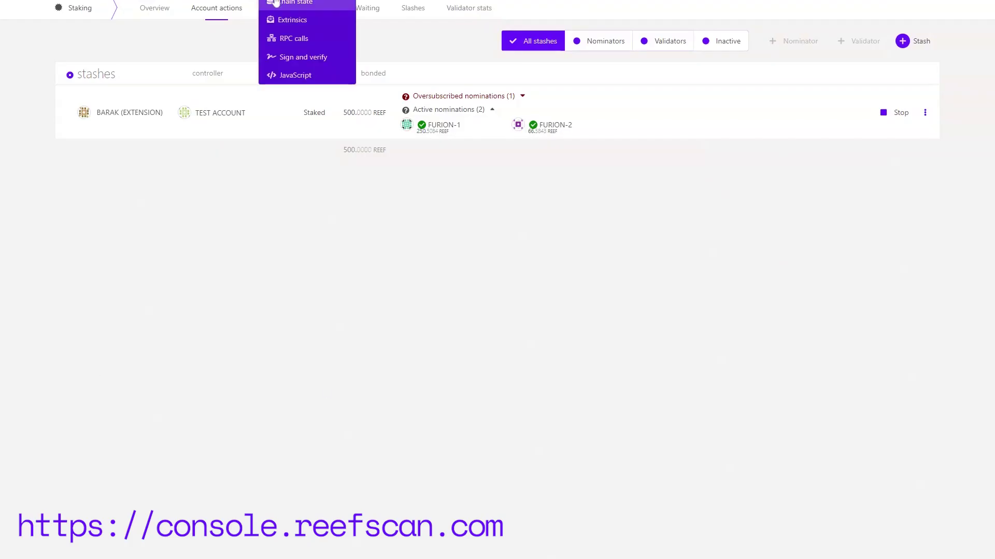
List pending payouts for FURION-1 and FURION-2 across 81 eras, cancelling a payout request.
{"action": "left_click", "coordinate": [270, 11]}
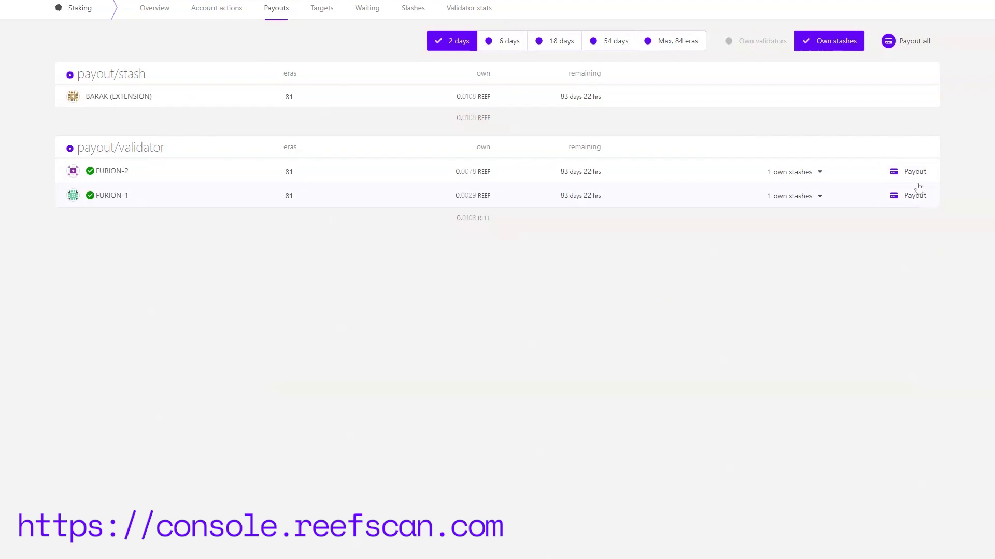
{"action": "left_click", "coordinate": [904, 50]}
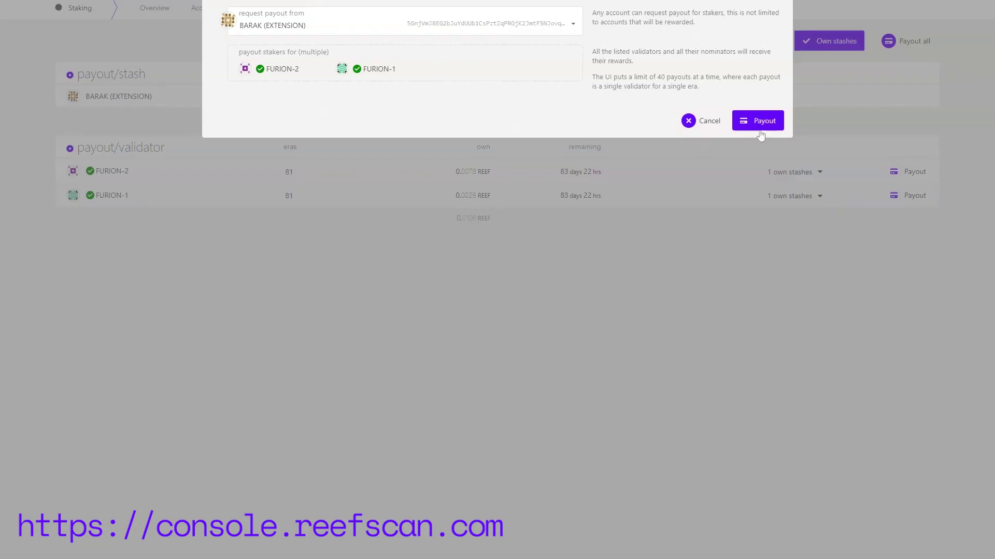
{"action": "left_click", "coordinate": [697, 124]}
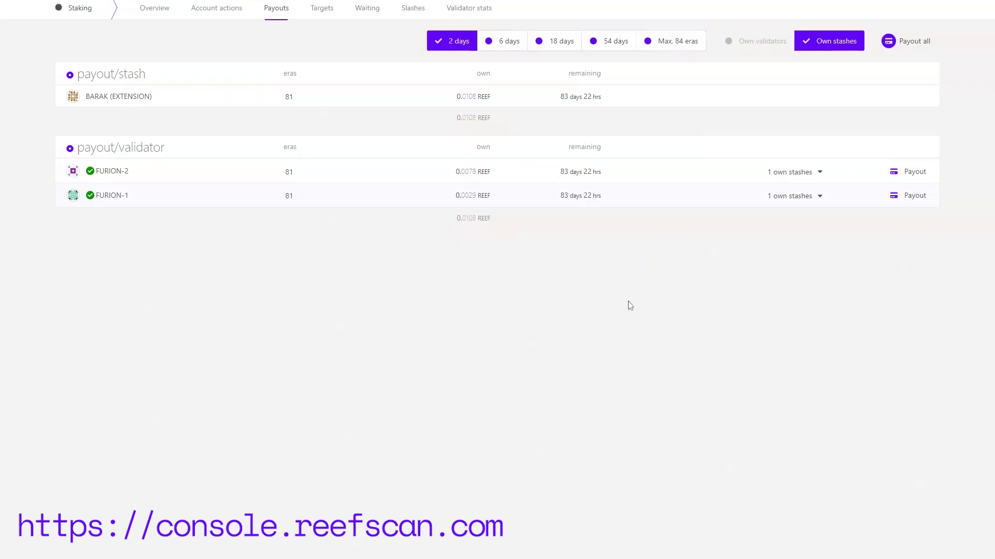